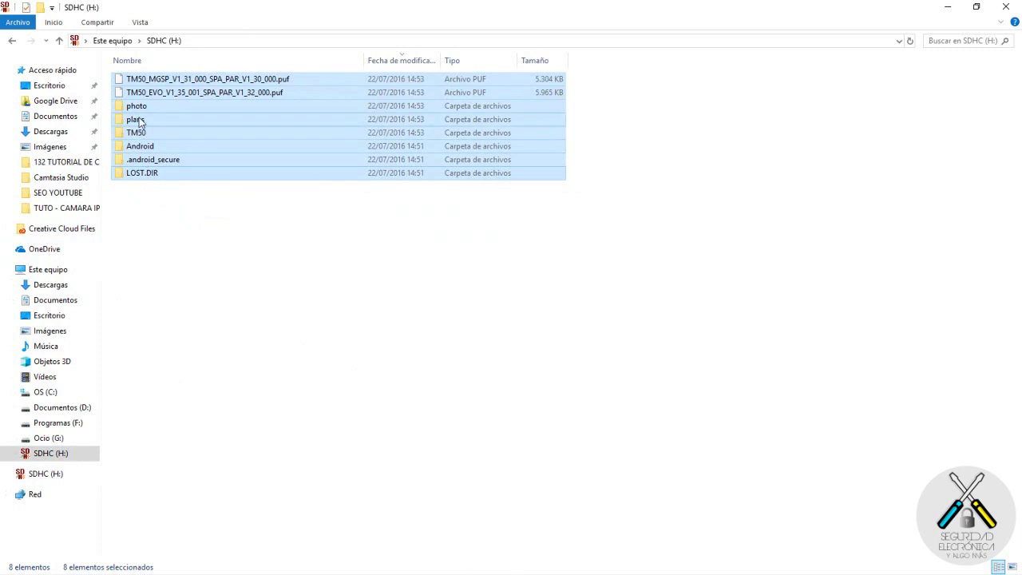
- Copy all files and folders from the SDHC (H:) card into the TM50_MGSP_V1_25_008_SPA_PAR_V1_25_000 firmware folder
mouse_move(139, 122)
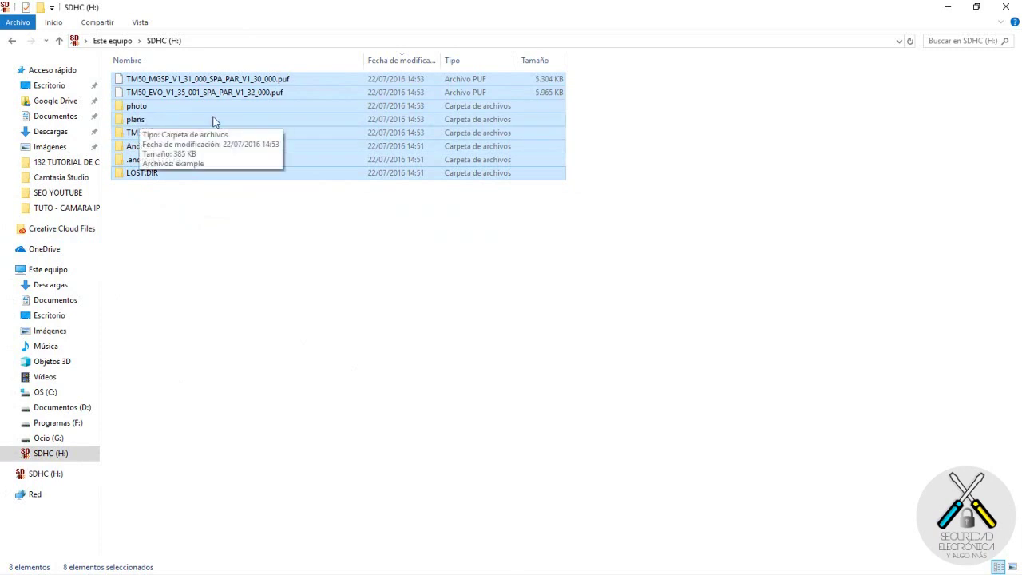
right_click(193, 118)
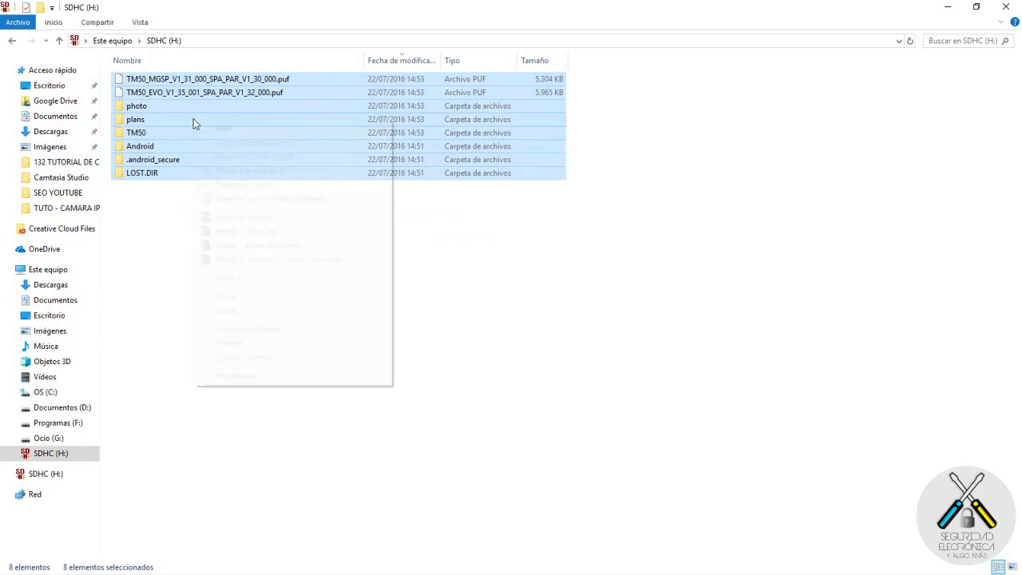
click(237, 311)
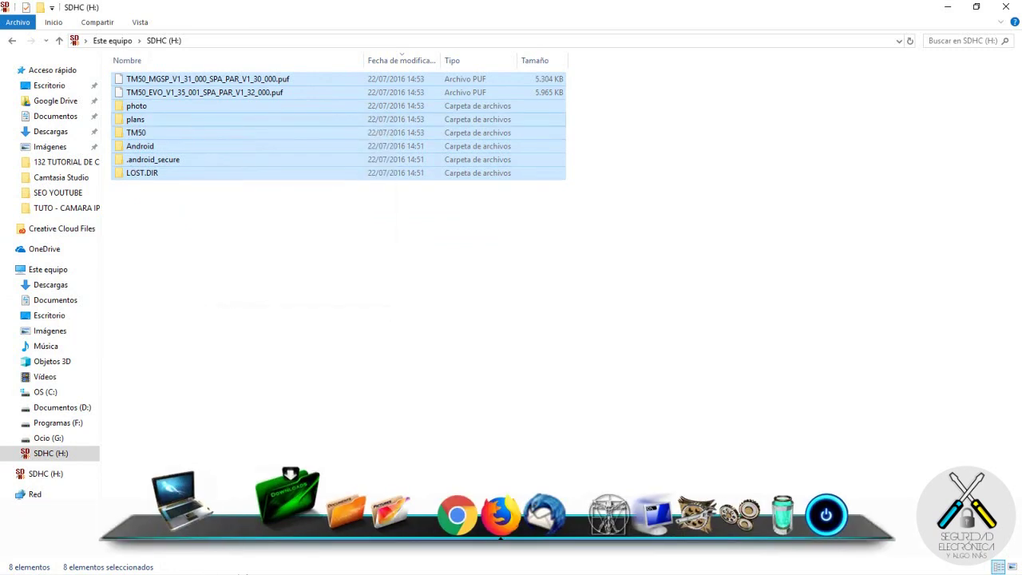
click(407, 326)
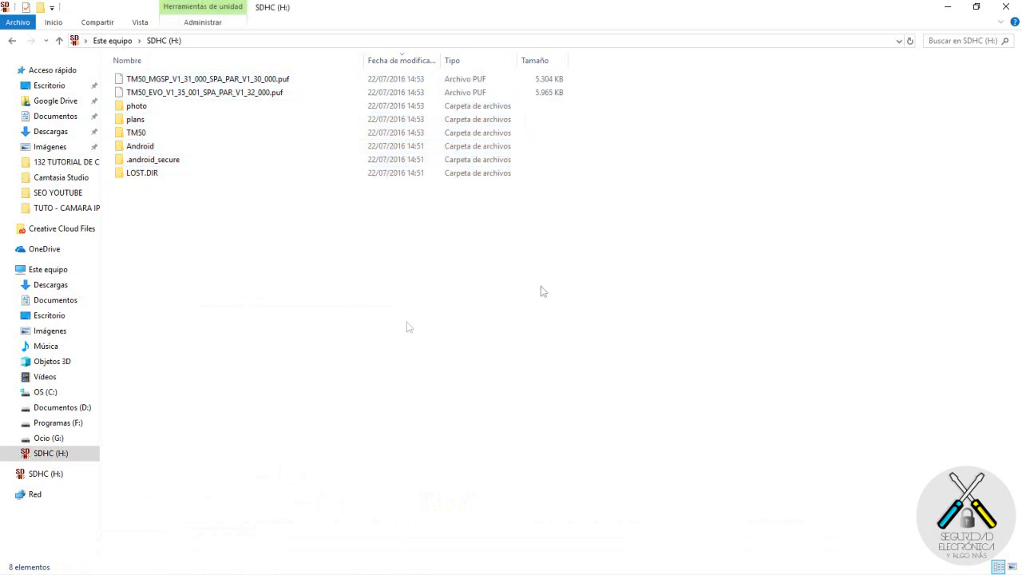
click(948, 7)
right_click(185, 157)
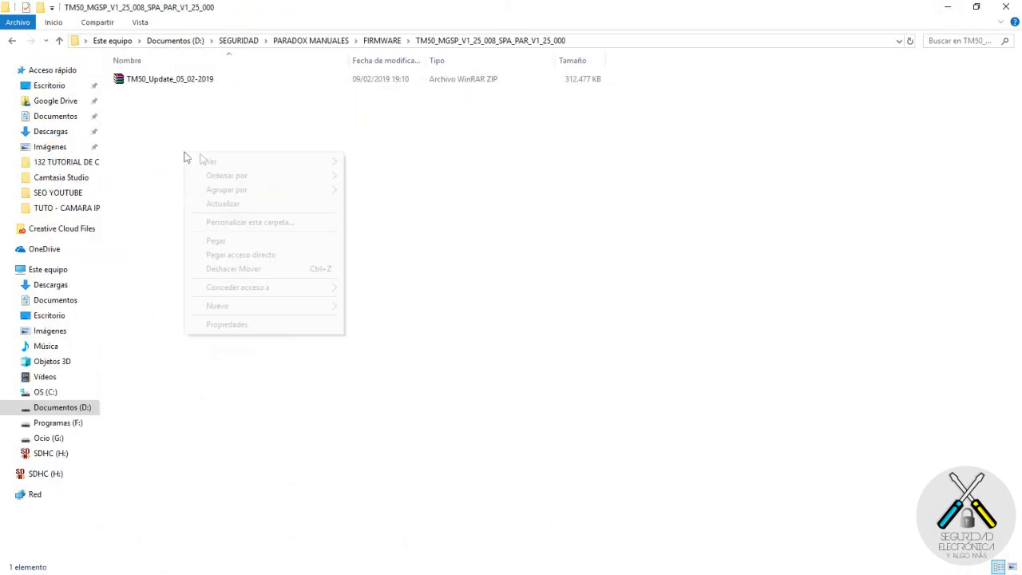
click(227, 242)
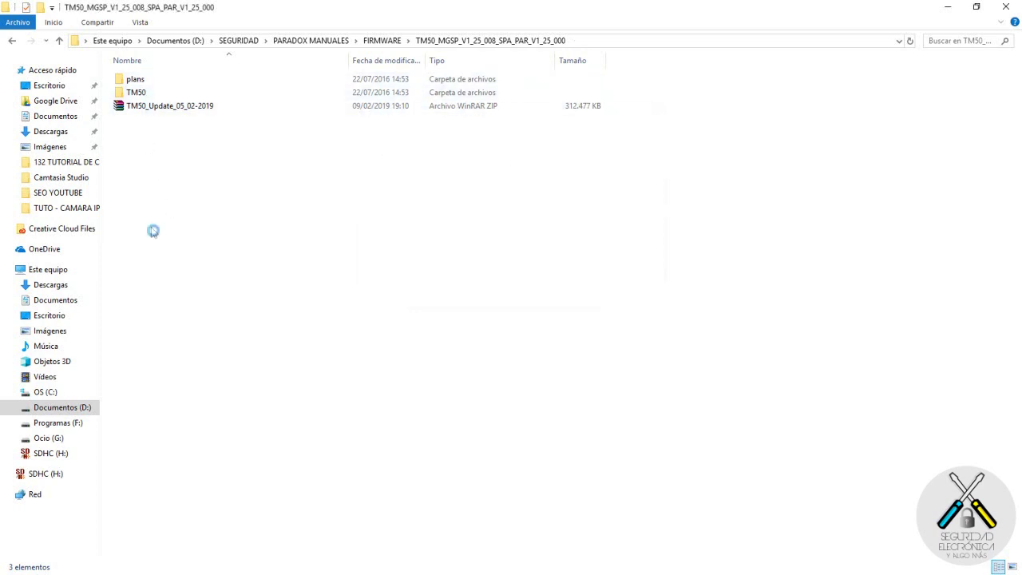
- Create a new folder named TM50 VIEJO in the TM50_MGSP_V1_25_008_SPA_PAR_V1_25_000 folder
right_click(152, 231)
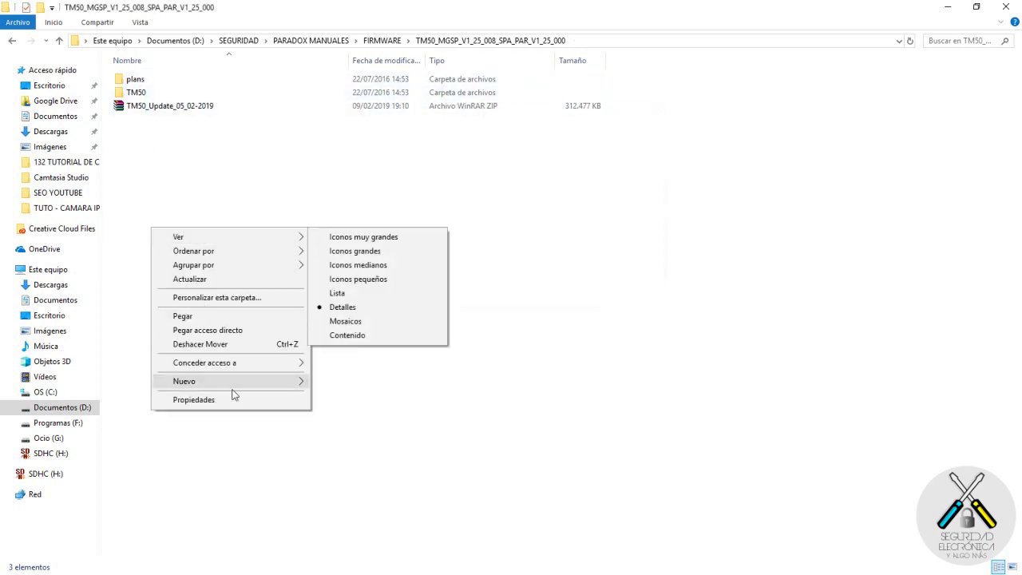
mouse_move(237, 388)
click(324, 381)
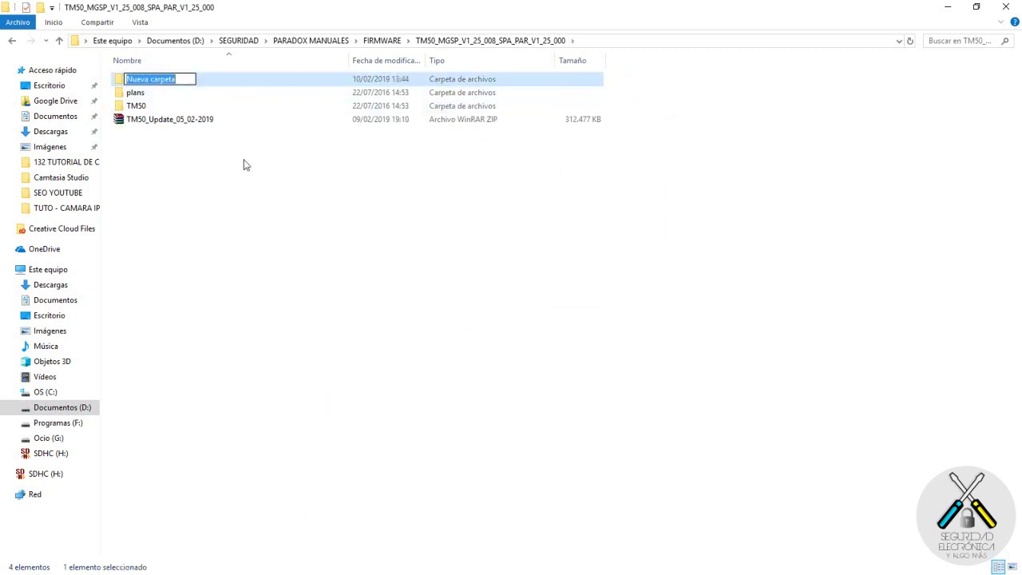
key(BackSpace)
text(tTE)
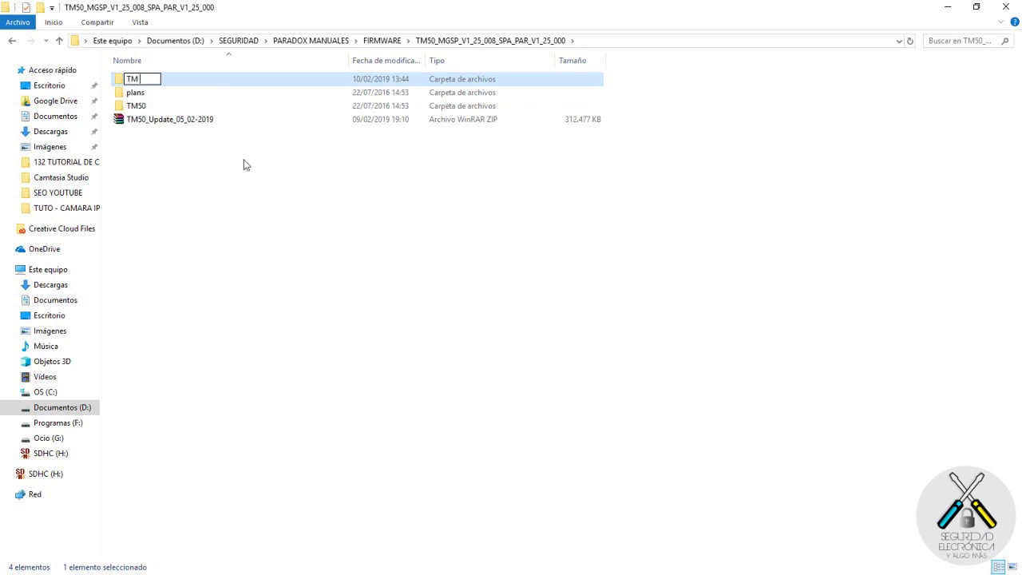
text(50 VIEJO)
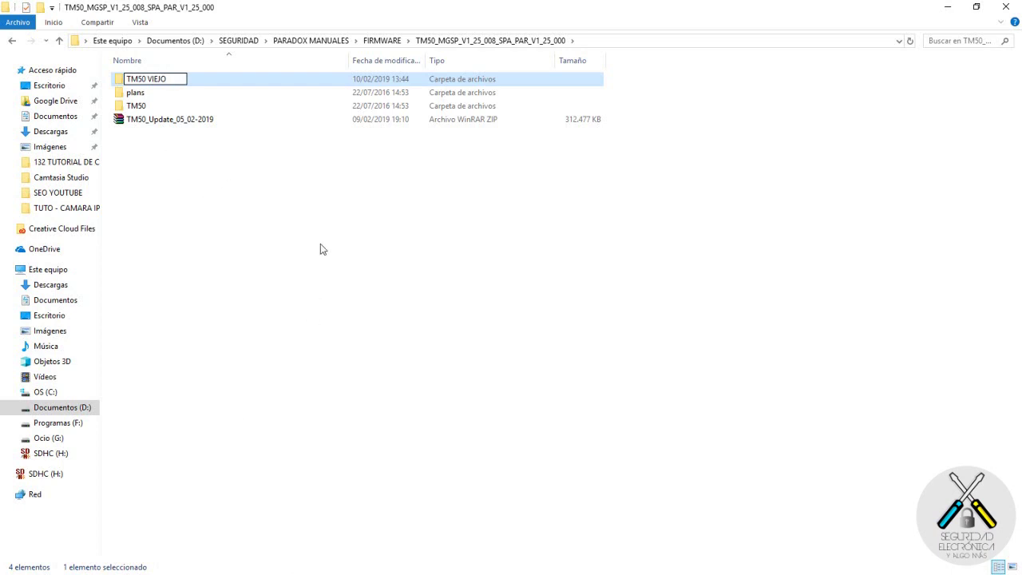
click(441, 313)
- Check the progress of the SD card copy behind the open windows and return to the firmware folder
mouse_move(475, 567)
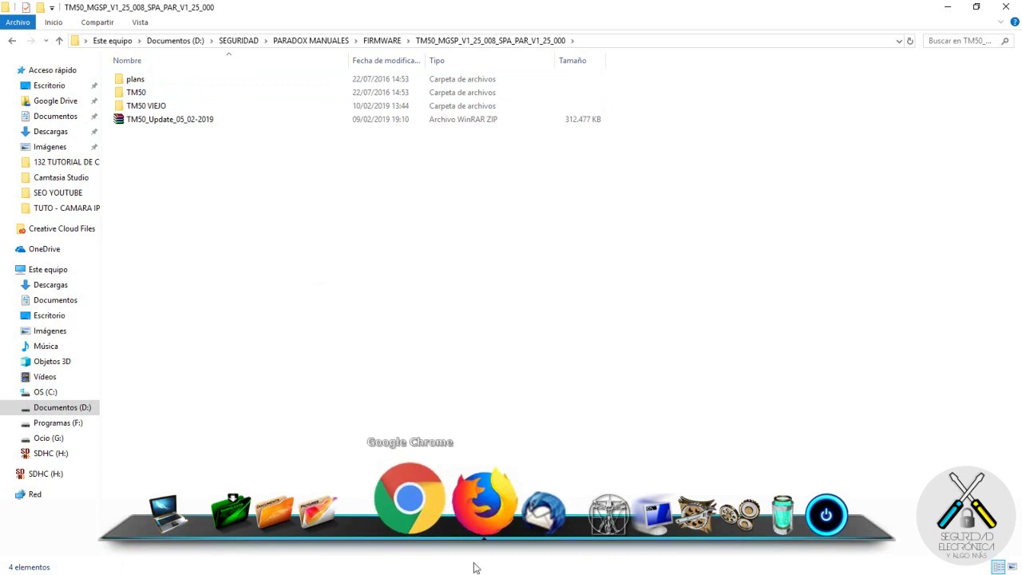
click(947, 7)
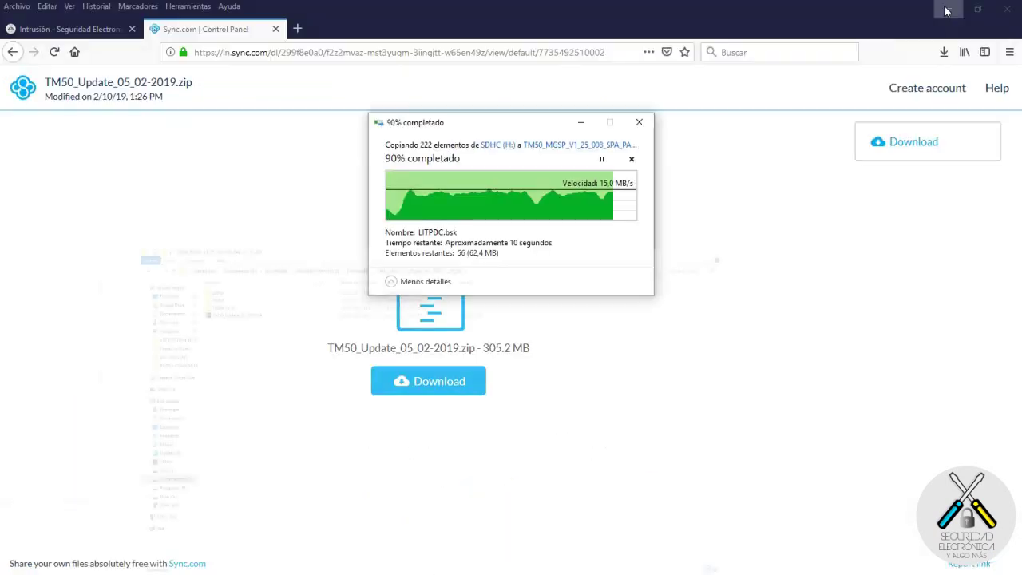
click(623, 103)
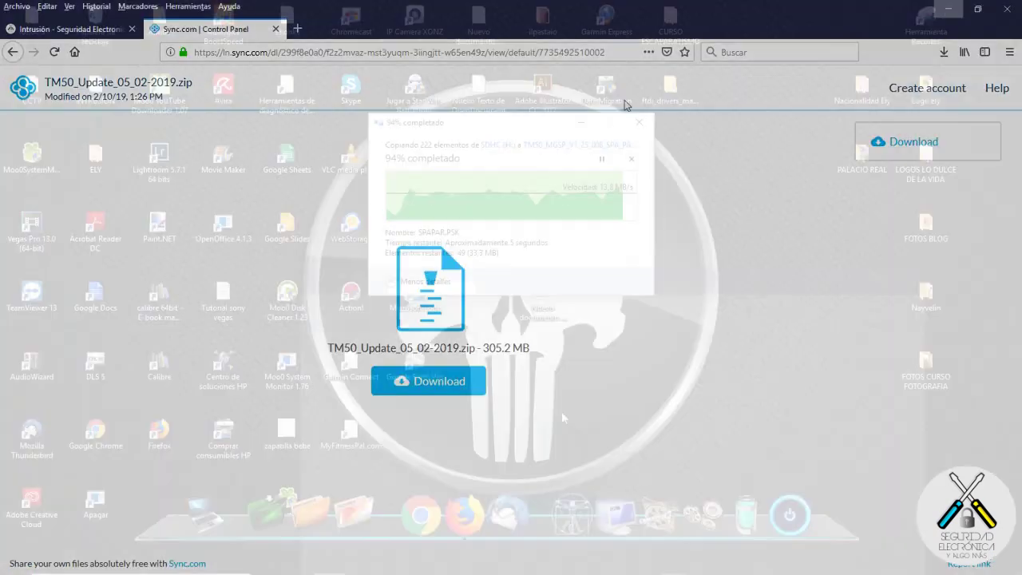
mouse_move(345, 568)
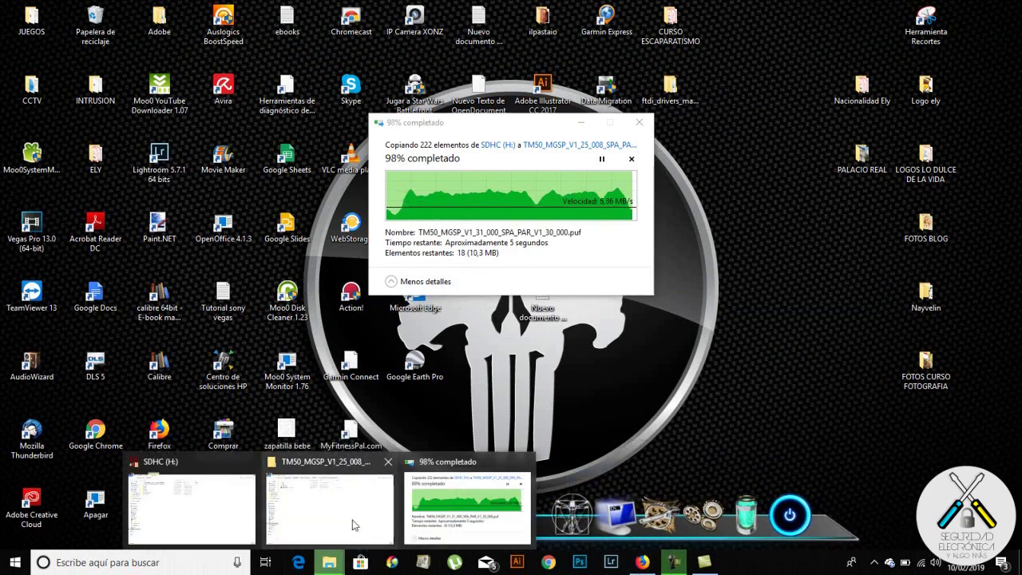
click(356, 525)
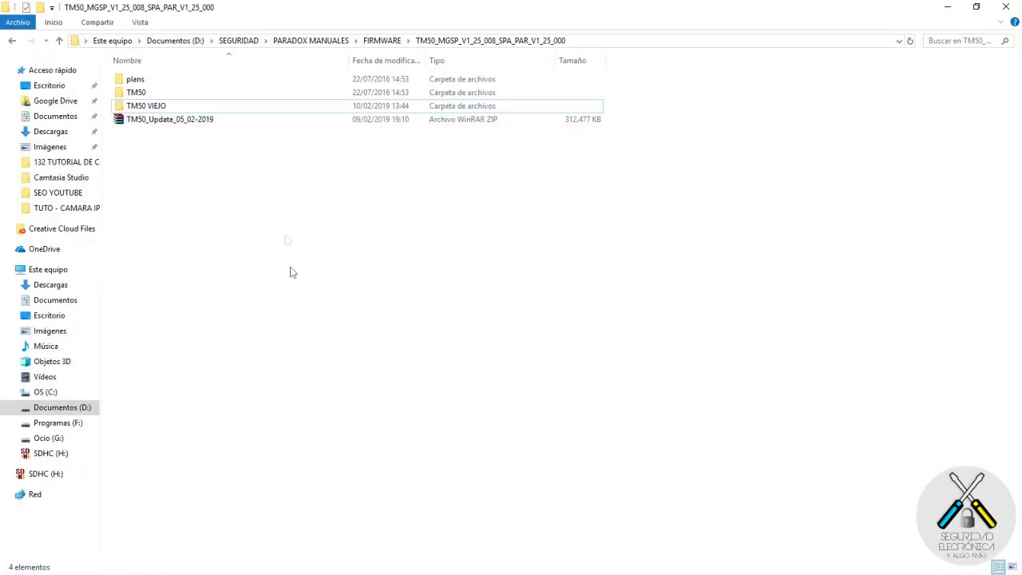
click(286, 291)
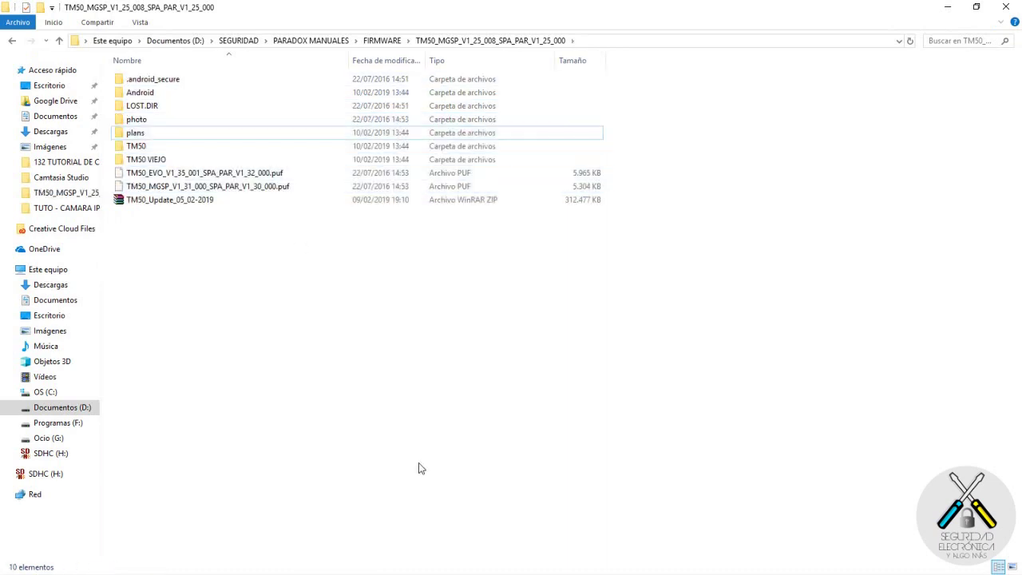
- Move the six copied card folders and both SPA_PAR .puf files into the TM50 VIEJO folder
click(148, 149)
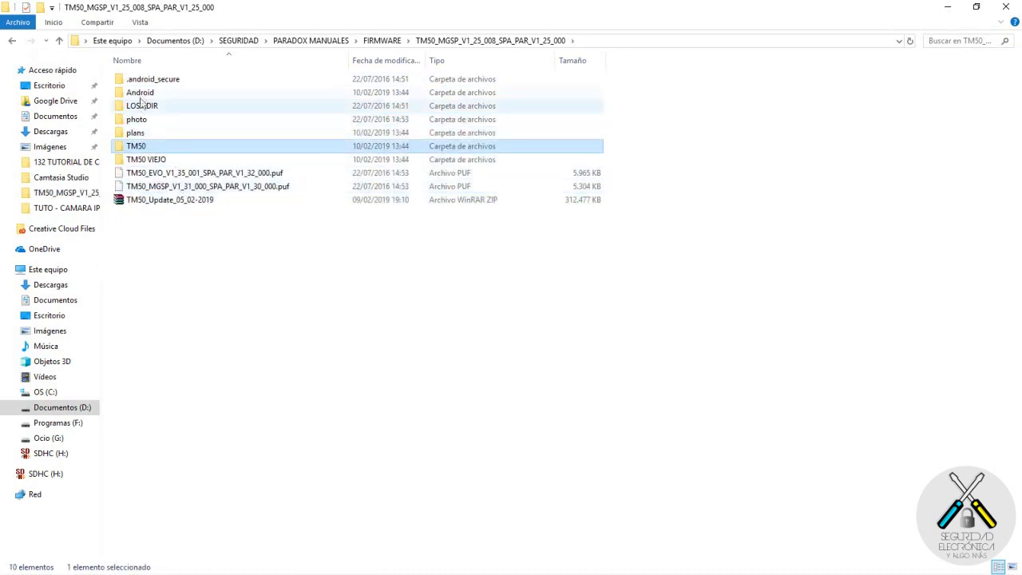
shift+click(144, 81)
ctrl+click(144, 175)
ctrl+click(144, 188)
drag(144, 188, 140, 163)
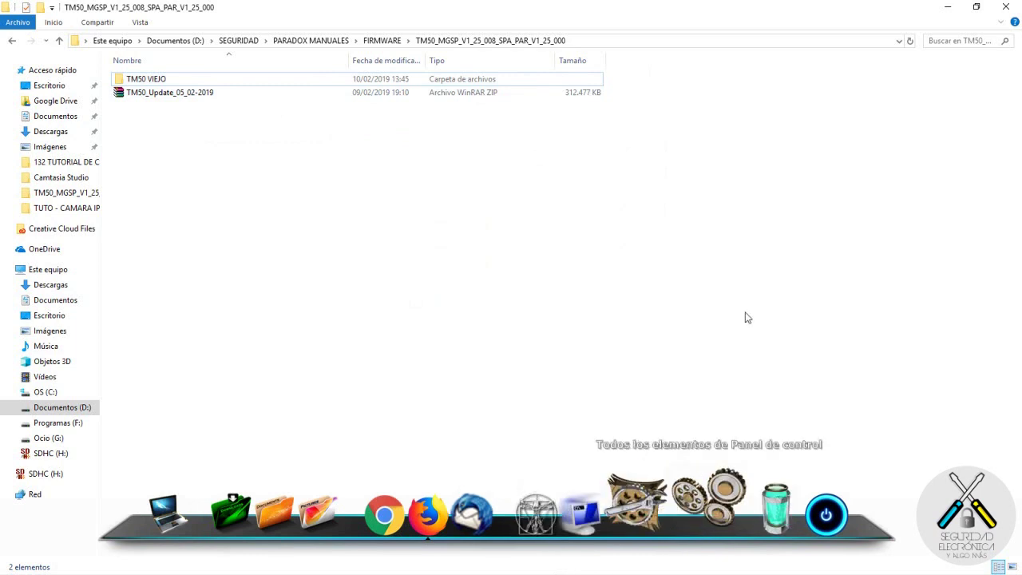
- Extract TM50_Update_05_02-2019.zip with WinRAR into a TM50_Update_05_02-2019 folder beside the archive, and close WinRAR
mouse_move(389, 565)
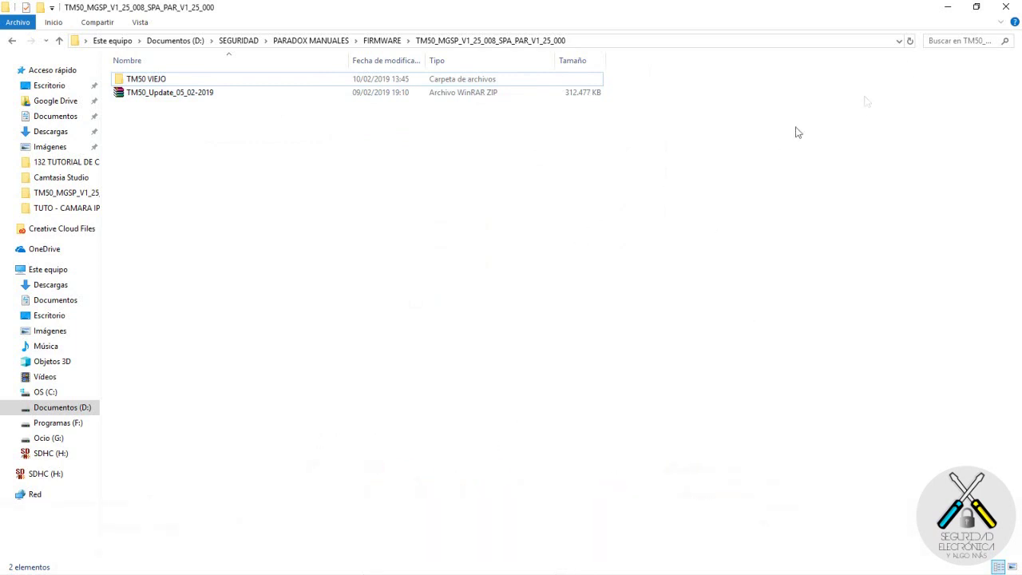
double_click(189, 95)
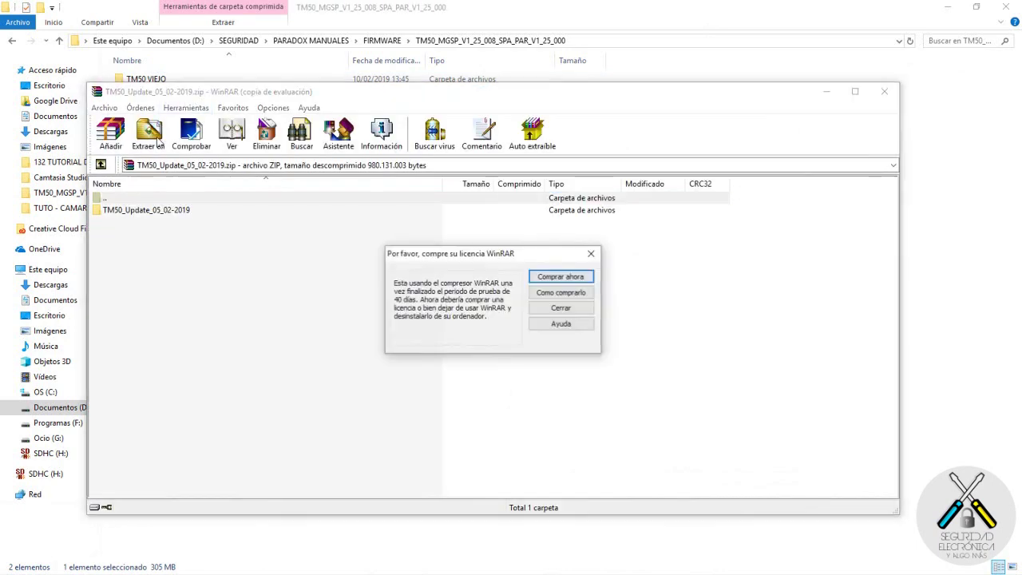
click(561, 309)
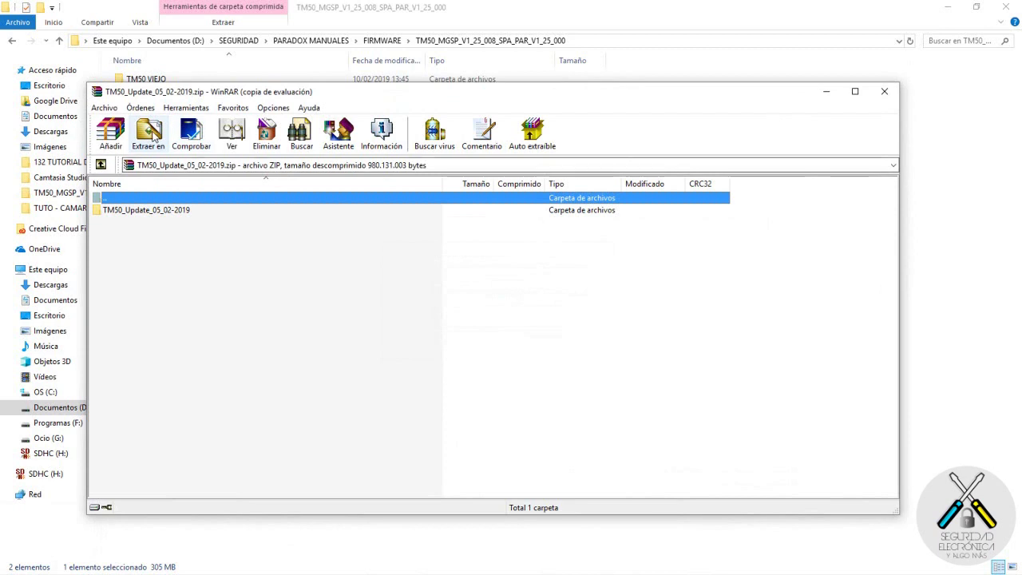
click(152, 136)
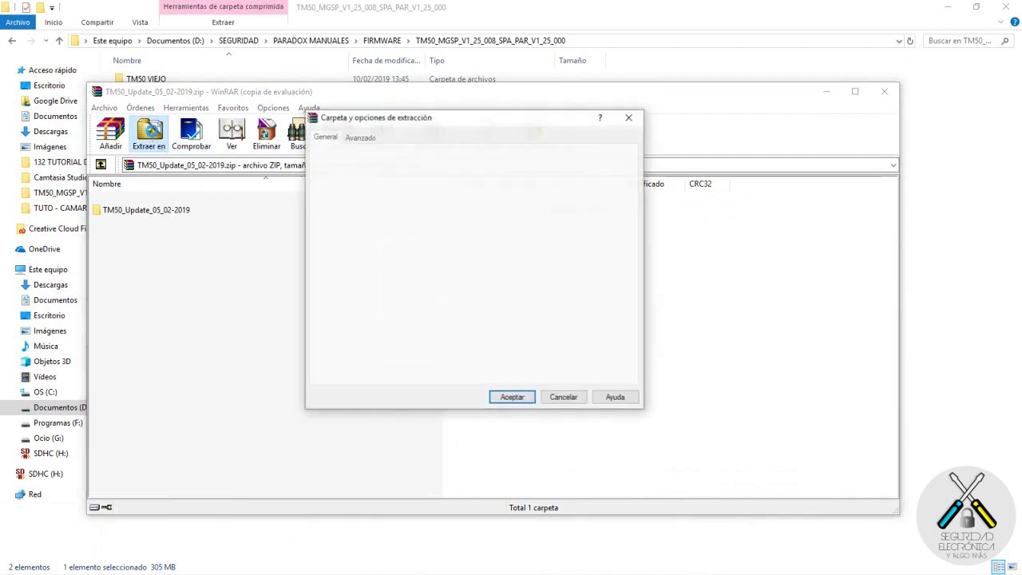
click(513, 397)
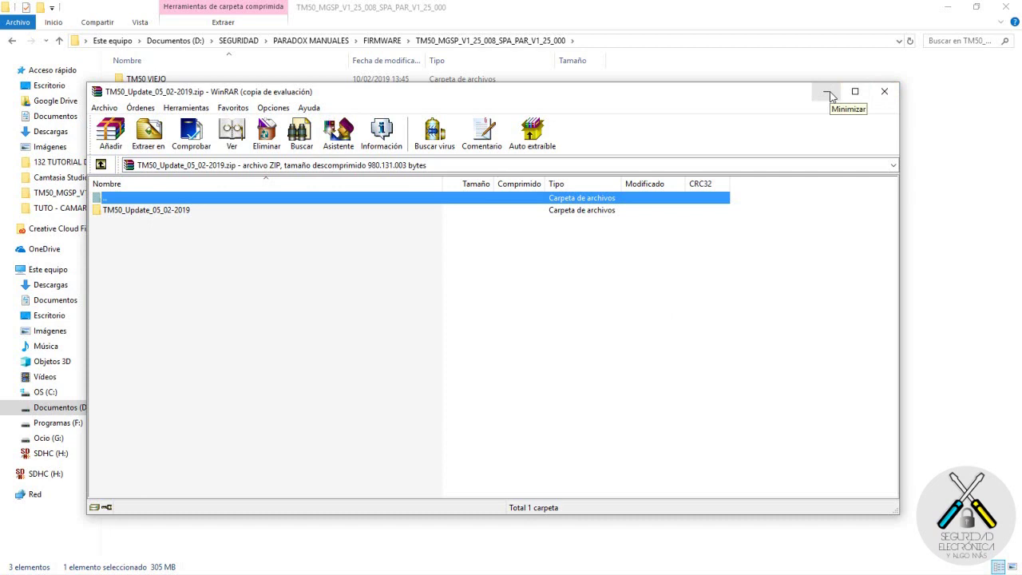
click(885, 92)
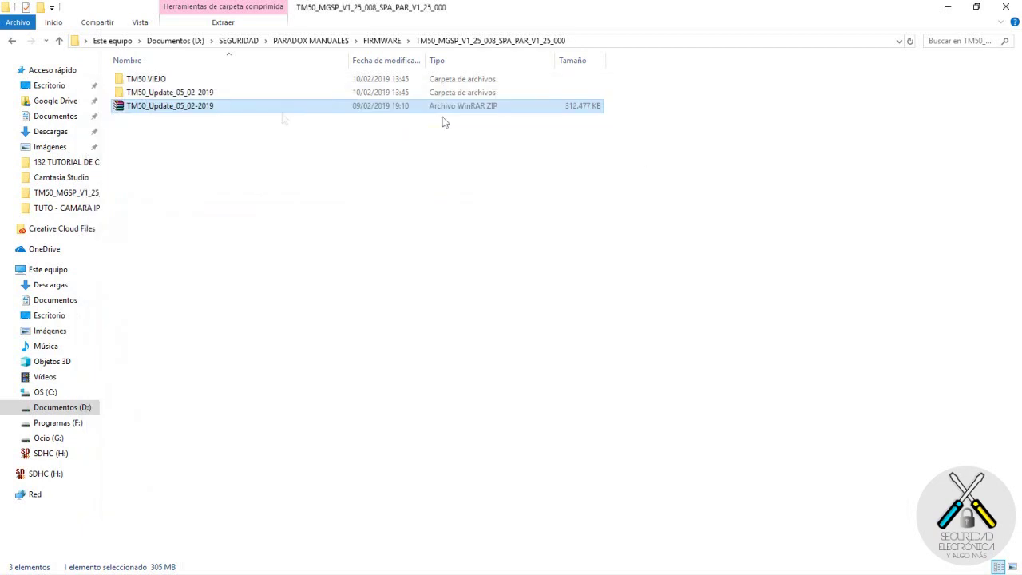
- Copy all folders and PUF files inside the extracted inner TM50_Update_05_02-2019 folder
click(195, 95)
double_click(195, 95)
double_click(196, 79)
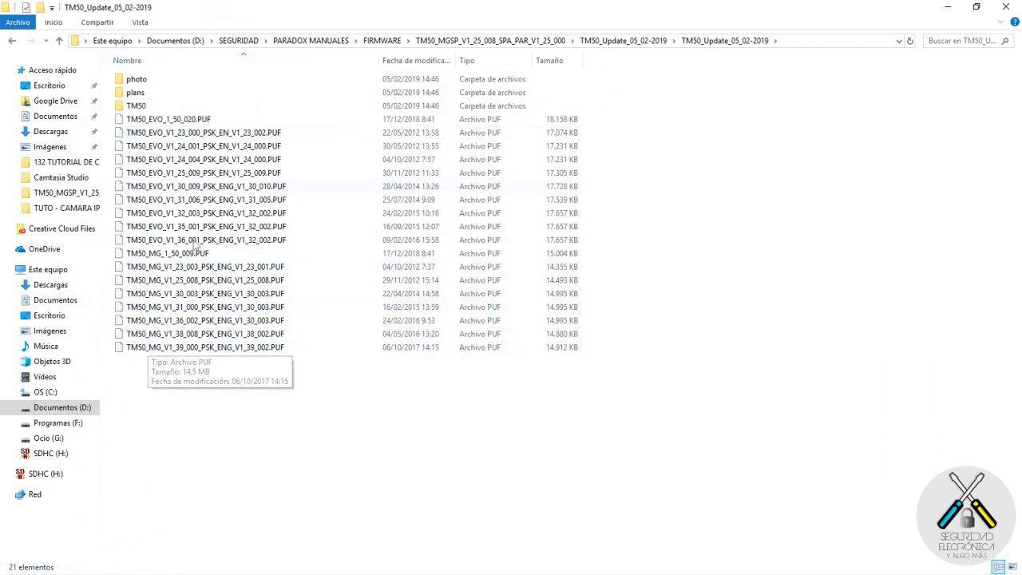
click(142, 80)
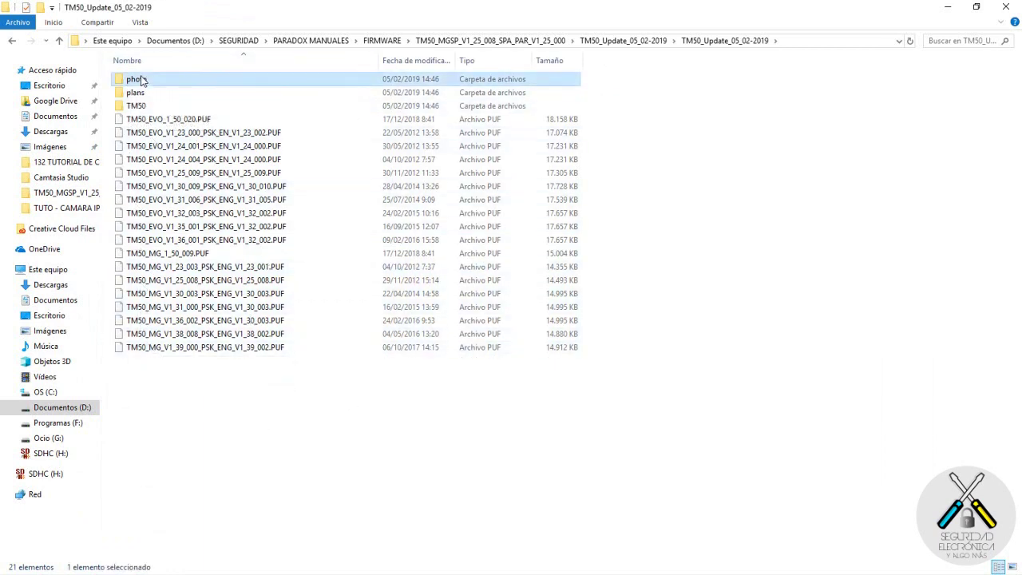
shift+click(199, 348)
right_click(180, 199)
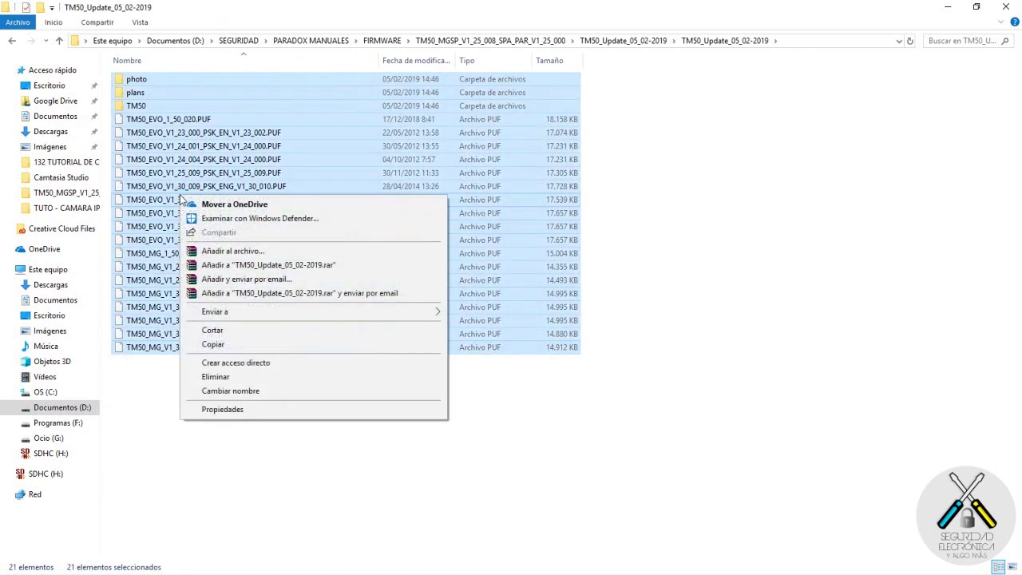
click(214, 344)
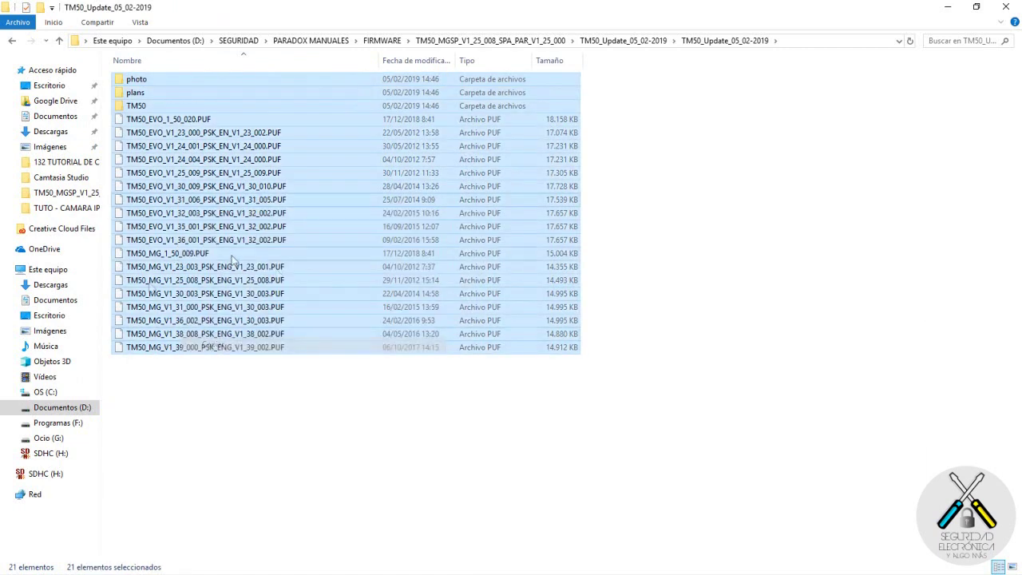
- Paste the copied update files onto the SDHC (H:) card, replacing files with the same names, and show the card's contents
click(51, 453)
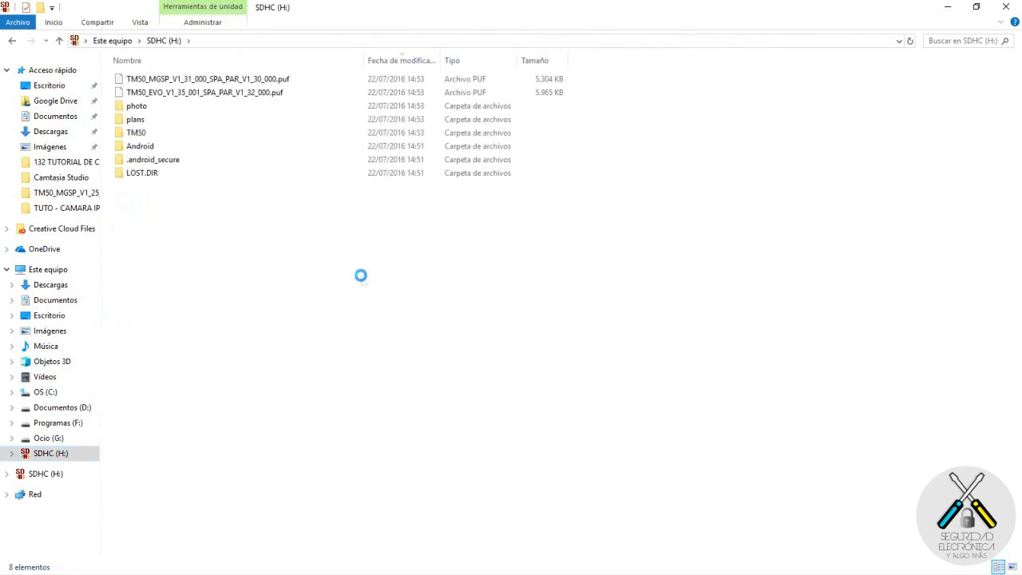
right_click(361, 277)
click(395, 367)
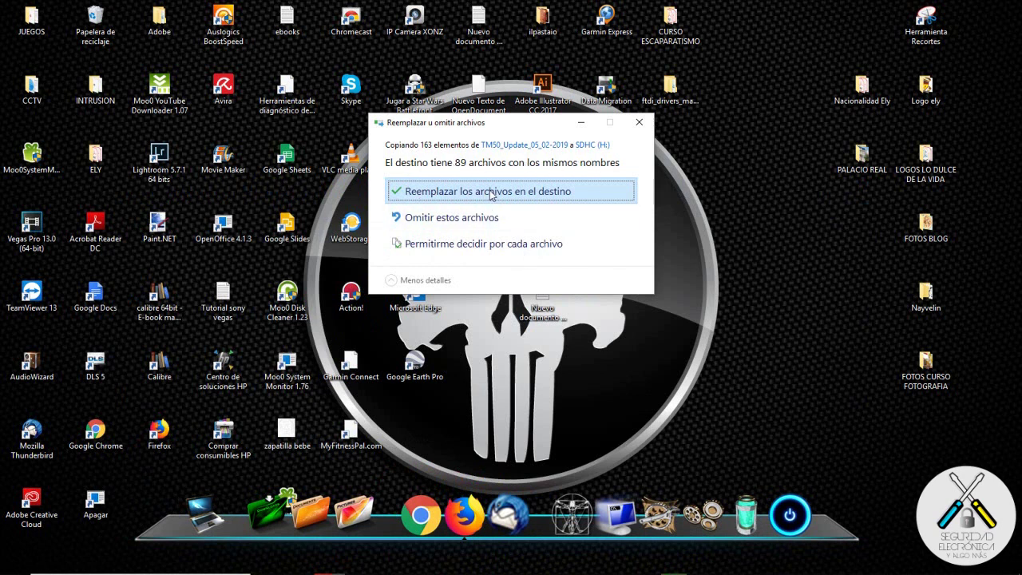
click(492, 193)
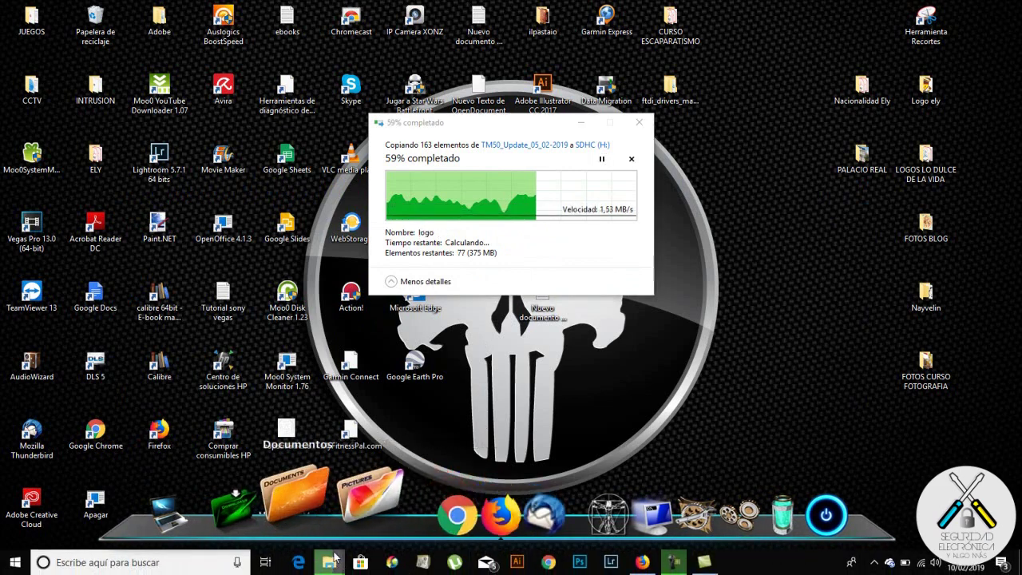
mouse_move(329, 562)
mouse_move(355, 540)
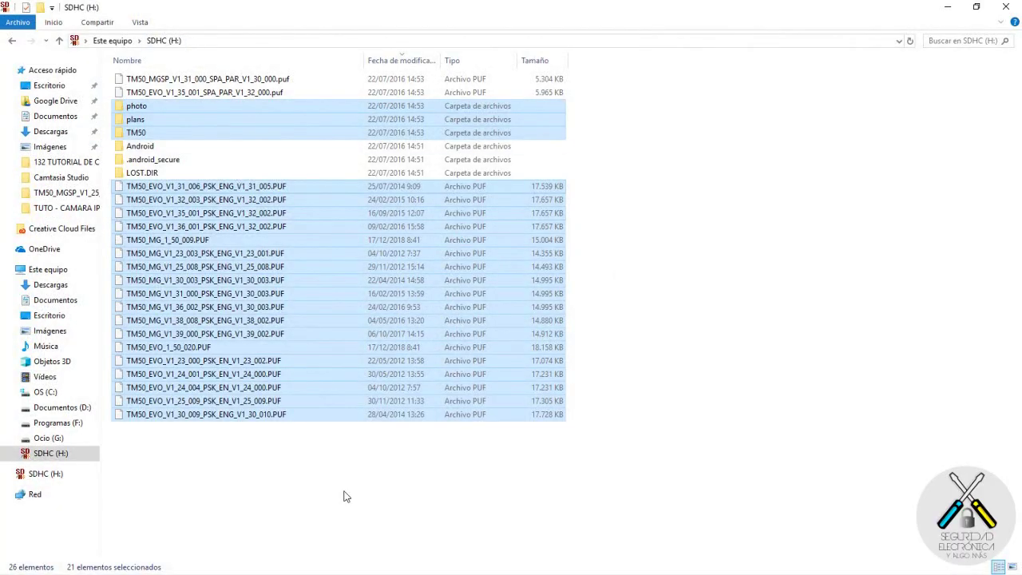
click(344, 497)
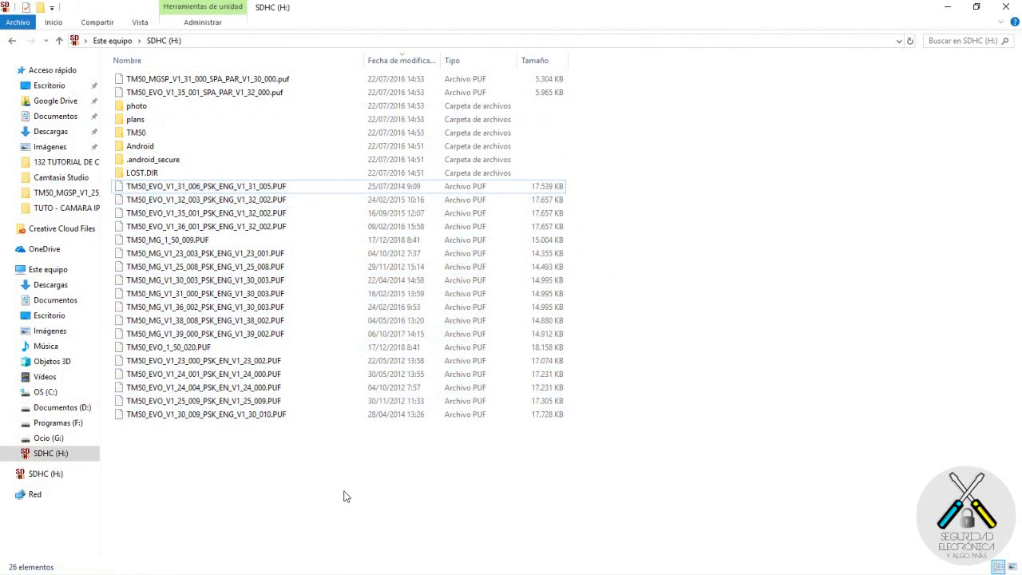